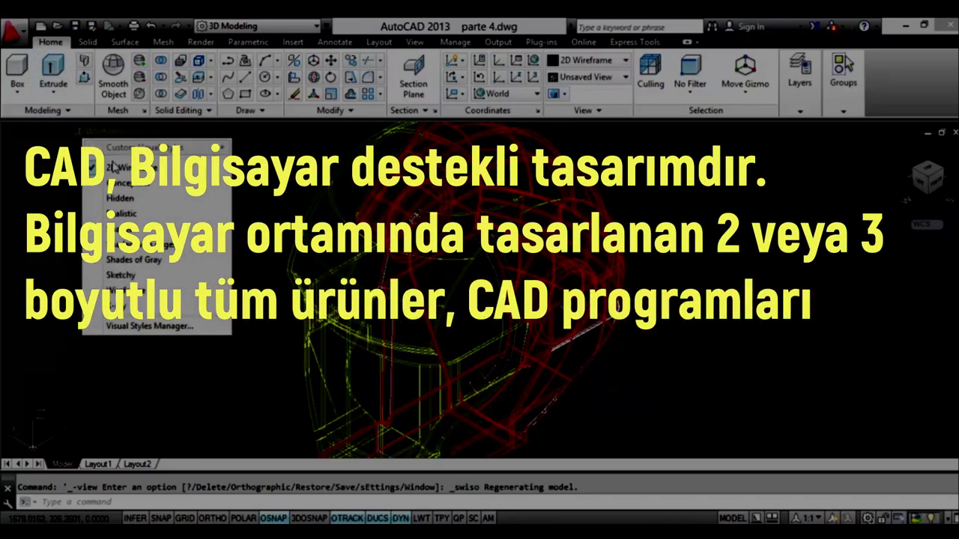
Shade the Iron Man helmet in the Realistic visual style and orbit it to a front view
{"action": "scroll", "coordinate": [633, 271], "scroll_direction": "down", "scroll_amount": 2}
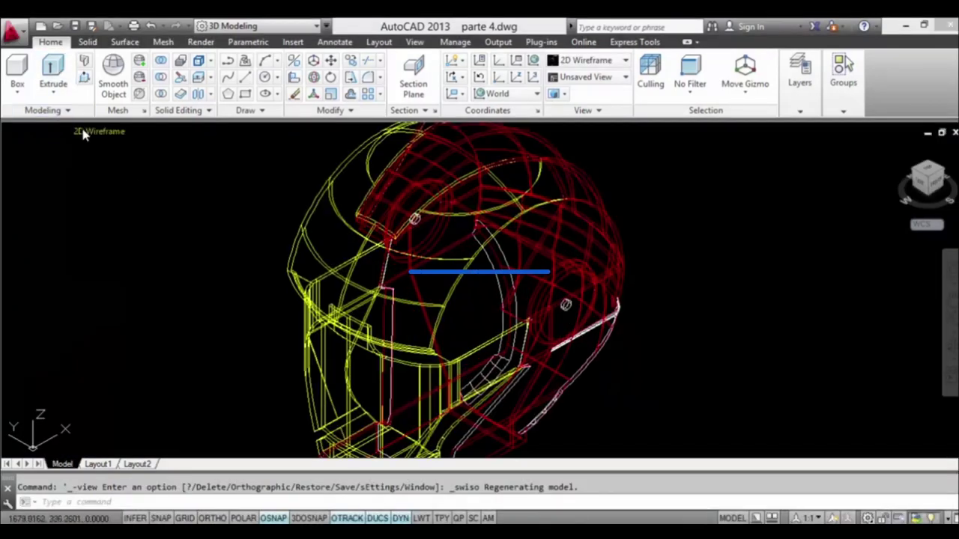
{"action": "left_click", "coordinate": [84, 134]}
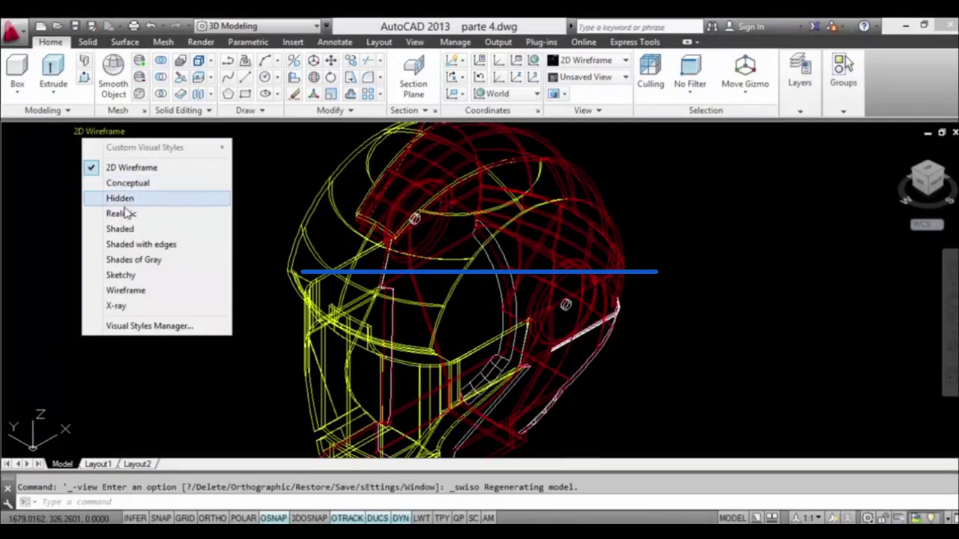
{"action": "left_click", "coordinate": [113, 210]}
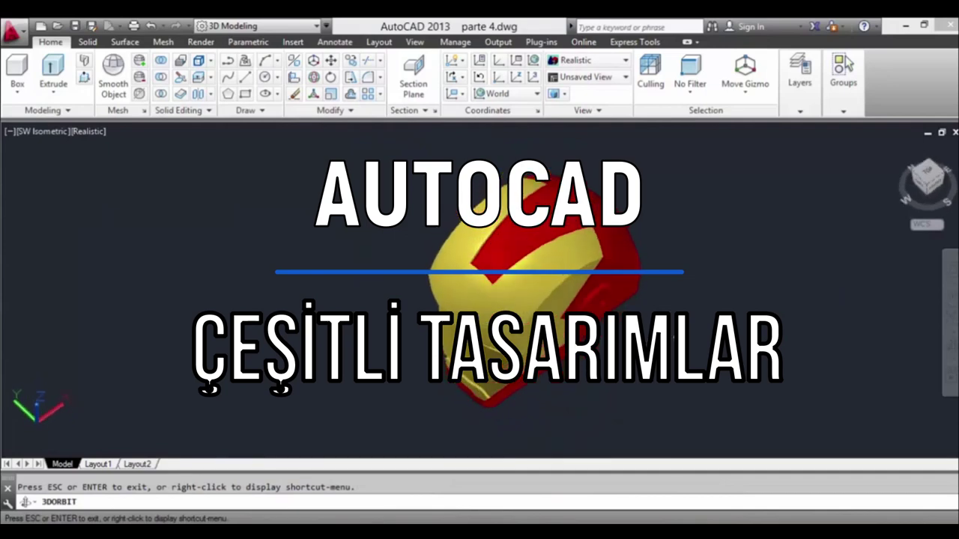
{"action": "mouse_move", "coordinate": [669, 289]}
{"action": "left_mouse_down"}
{"action": "mouse_move", "coordinate": [422, 285]}
{"action": "mouse_move", "coordinate": [166, 301]}
{"action": "mouse_move", "coordinate": [347, 250]}
{"action": "left_mouse_up"}
{"action": "key", "text": "Escape"}
Move the red top piece up-right and the yellow piece lower-left, then stack the inner red piece on the yellow
{"action": "left_click", "coordinate": [487, 314]}
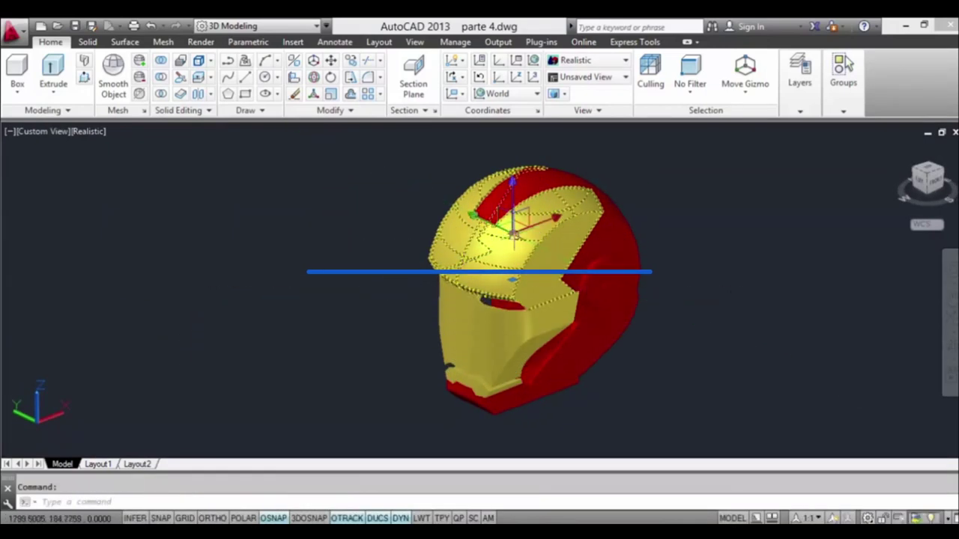
{"action": "left_click", "coordinate": [513, 232]}
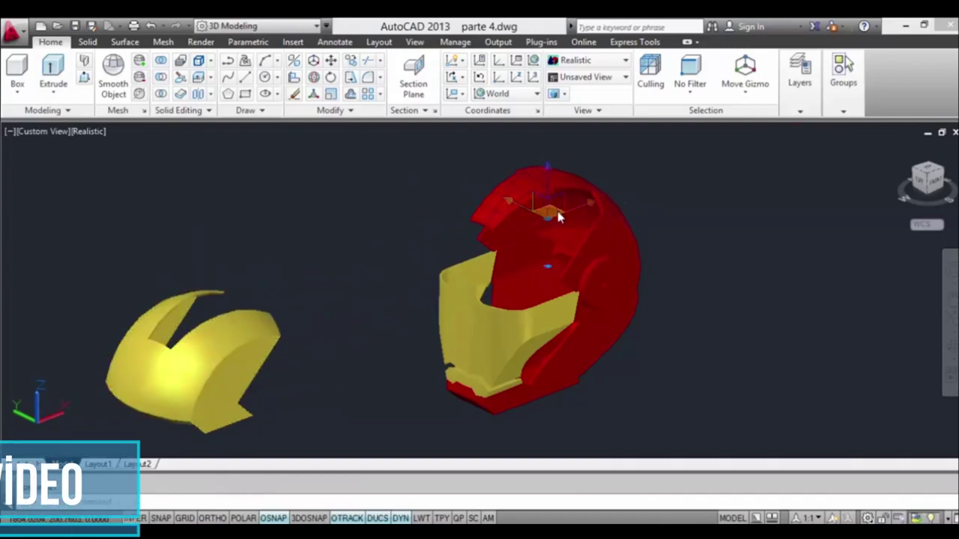
{"action": "left_click", "coordinate": [717, 177]}
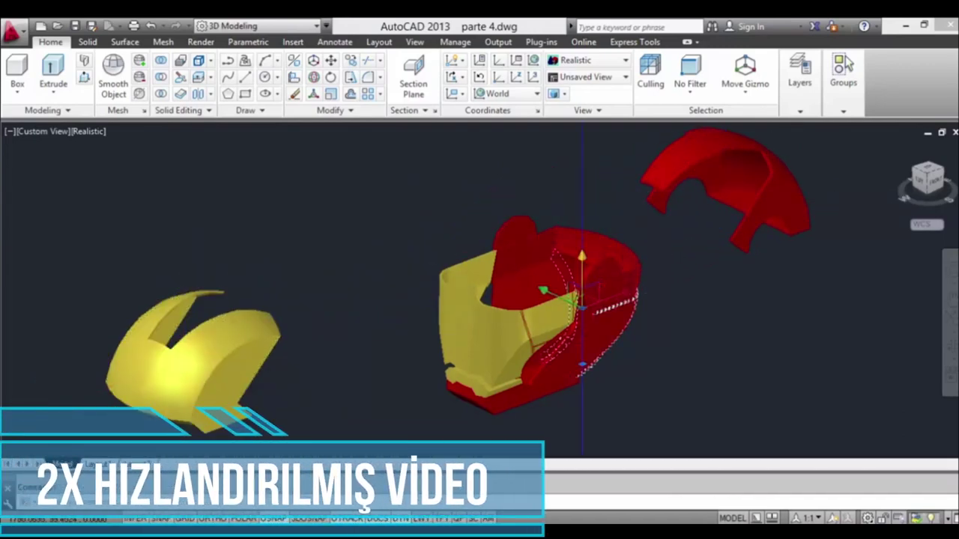
{"action": "left_click", "coordinate": [527, 303]}
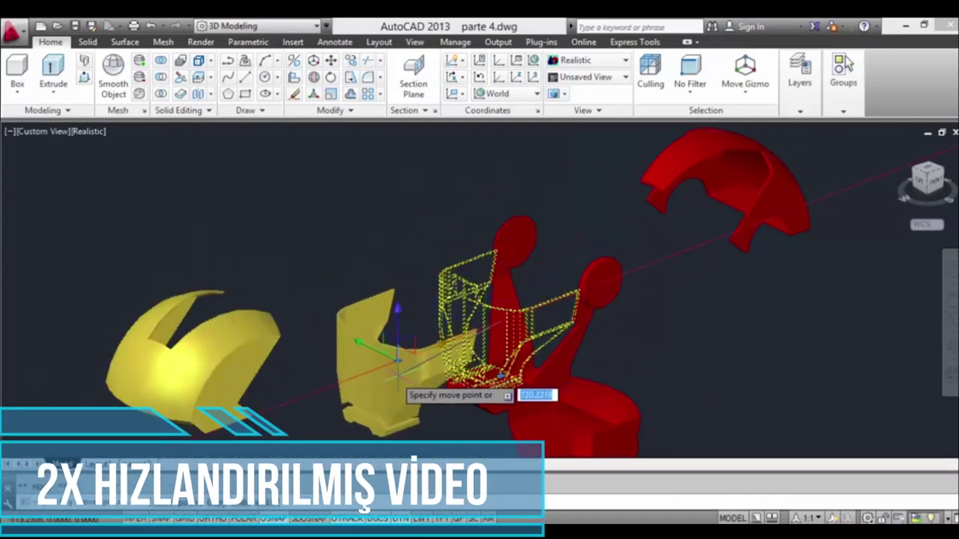
{"action": "left_click", "coordinate": [410, 348]}
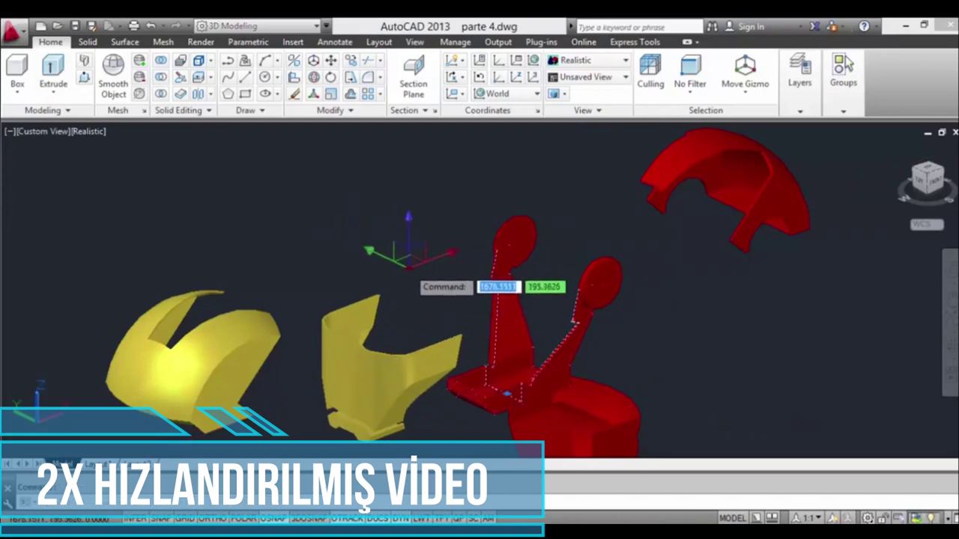
{"action": "left_click", "coordinate": [460, 289]}
{"action": "left_click", "coordinate": [269, 202]}
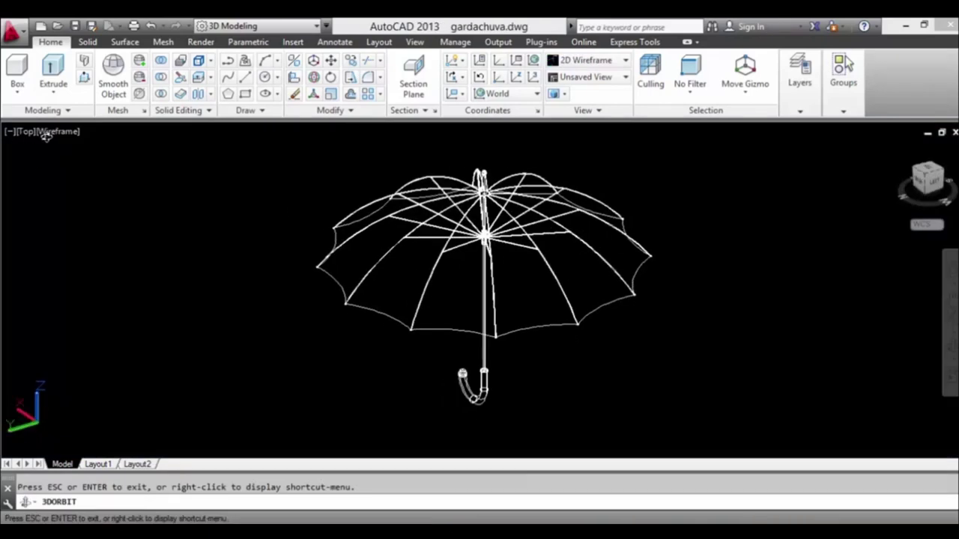
Switch to gardachuva.dwg and set the umbrella's visual style to Realistic
{"action": "left_click", "coordinate": [74, 131]}
{"action": "left_click", "coordinate": [93, 133]}
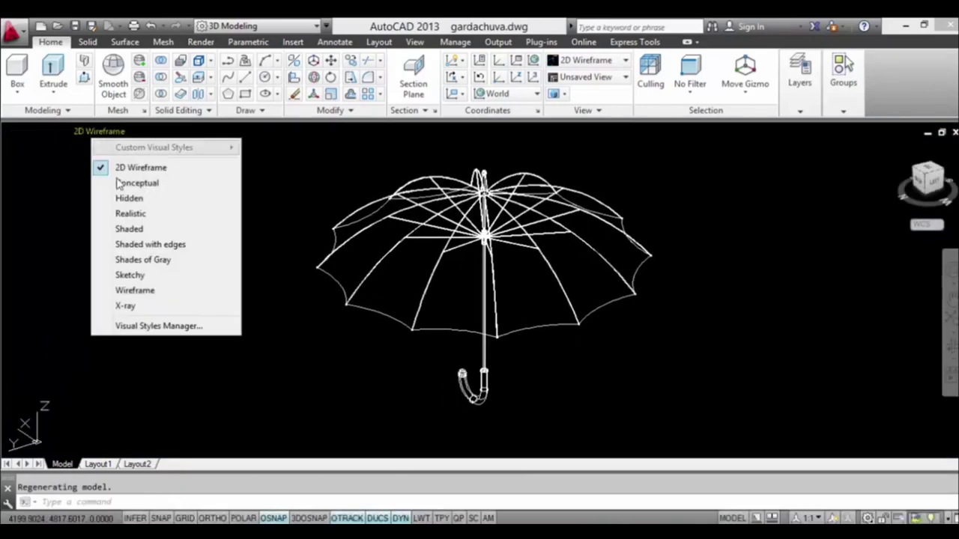
{"action": "left_click", "coordinate": [132, 214]}
Orbit and zoom the umbrella from top to side view, then view its ribs from below
{"action": "left_click", "coordinate": [950, 345]}
{"action": "left_click_drag", "start_coordinate": [655, 227], "coordinate": [349, 323]}
{"action": "scroll", "coordinate": [448, 202], "scroll_direction": "up", "scroll_amount": 3}
{"action": "mouse_move", "coordinate": [447, 202]}
{"action": "left_mouse_down"}
{"action": "mouse_move", "coordinate": [512, 218]}
{"action": "mouse_move", "coordinate": [749, 343]}
{"action": "left_mouse_up"}
{"action": "scroll", "coordinate": [779, 314], "scroll_direction": "up", "scroll_amount": 2}
{"action": "scroll", "coordinate": [782, 313], "scroll_direction": "up", "scroll_amount": 2}
{"action": "mouse_move", "coordinate": [781, 313]}
{"action": "left_mouse_down"}
{"action": "mouse_move", "coordinate": [796, 302]}
{"action": "mouse_move", "coordinate": [731, 355]}
{"action": "mouse_move", "coordinate": [666, 289]}
{"action": "mouse_move", "coordinate": [678, 265]}
{"action": "mouse_move", "coordinate": [682, 286]}
{"action": "mouse_move", "coordinate": [518, 283]}
{"action": "mouse_move", "coordinate": [479, 364]}
{"action": "mouse_move", "coordinate": [467, 325]}
{"action": "left_mouse_up"}
{"action": "scroll", "coordinate": [517, 285], "scroll_direction": "down", "scroll_amount": 3}
Zoom and orbit the ROTOR.dwg fan model through several oblique views
{"action": "scroll", "coordinate": [618, 315], "scroll_direction": "up", "scroll_amount": 2}
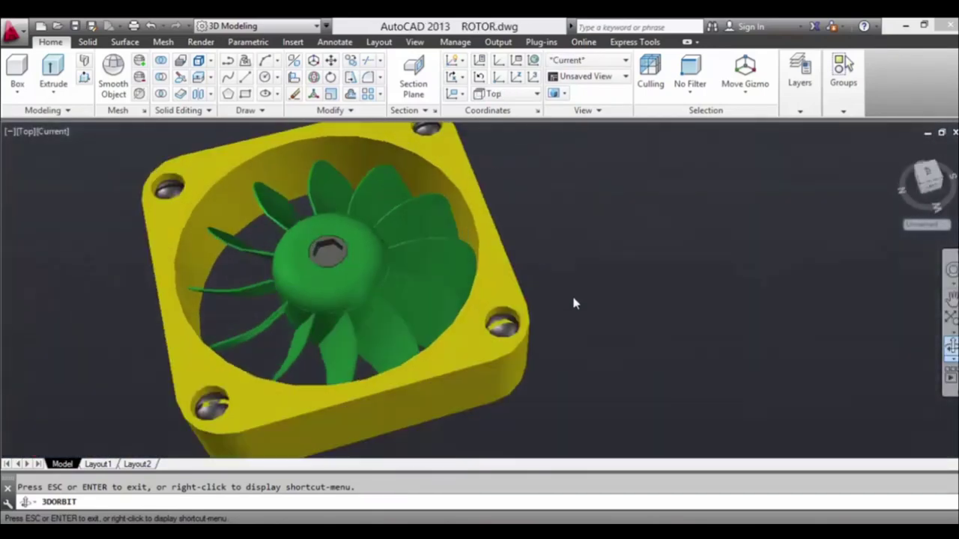
{"action": "left_click_drag", "start_coordinate": [574, 303], "coordinate": [869, 416]}
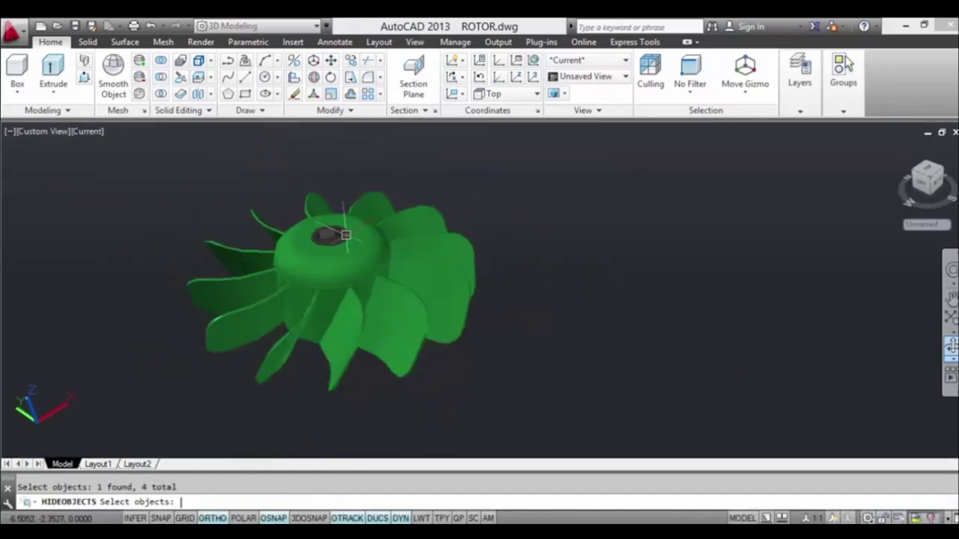
{"action": "left_click", "coordinate": [950, 345]}
{"action": "mouse_move", "coordinate": [199, 268]}
{"action": "left_mouse_down"}
{"action": "mouse_move", "coordinate": [439, 289]}
{"action": "mouse_move", "coordinate": [721, 147]}
{"action": "left_mouse_up"}
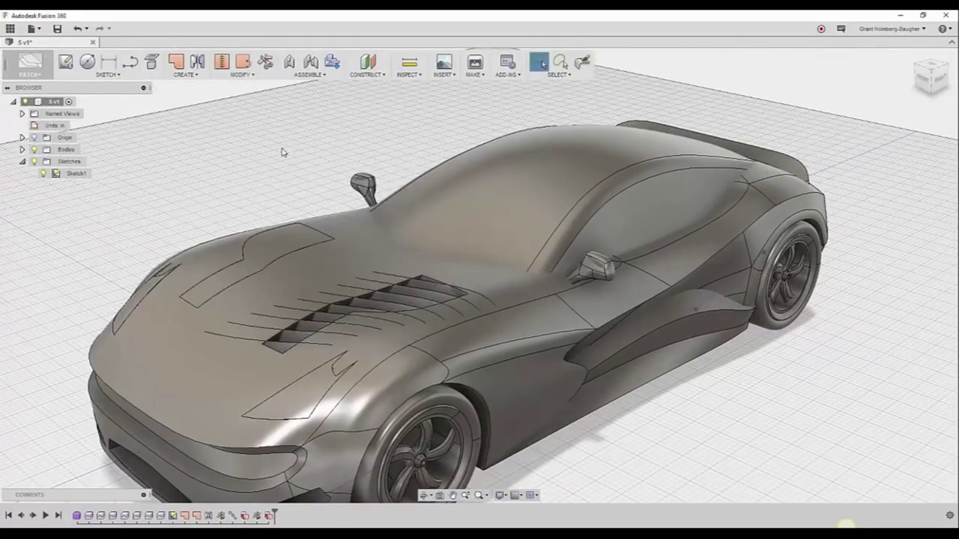
Select the hood louvre region to trim
{"action": "left_click", "coordinate": [305, 343]}
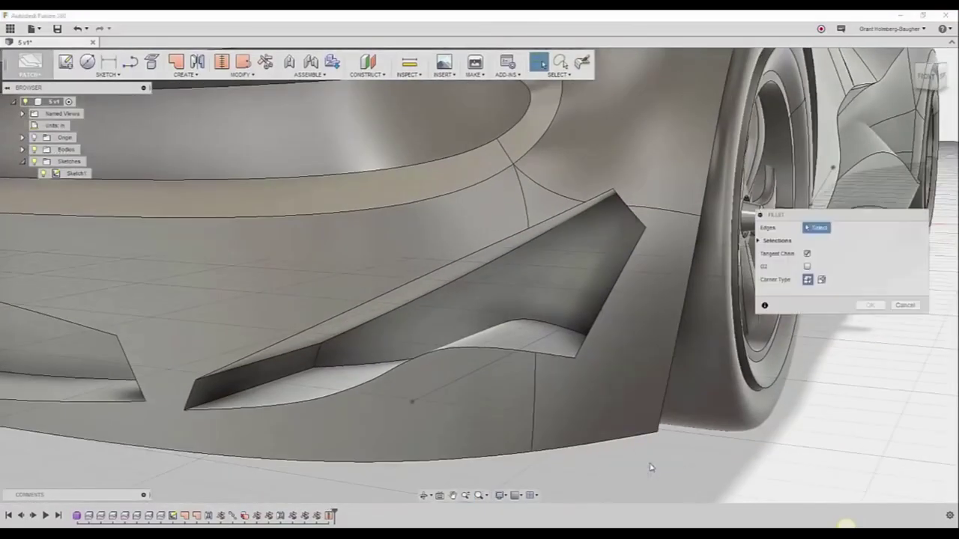
Fillet the side intake edges at about 0.6 in radius, including one more intake edge
{"action": "left_click_drag", "start_coordinate": [504, 242], "coordinate": [504, 243]}
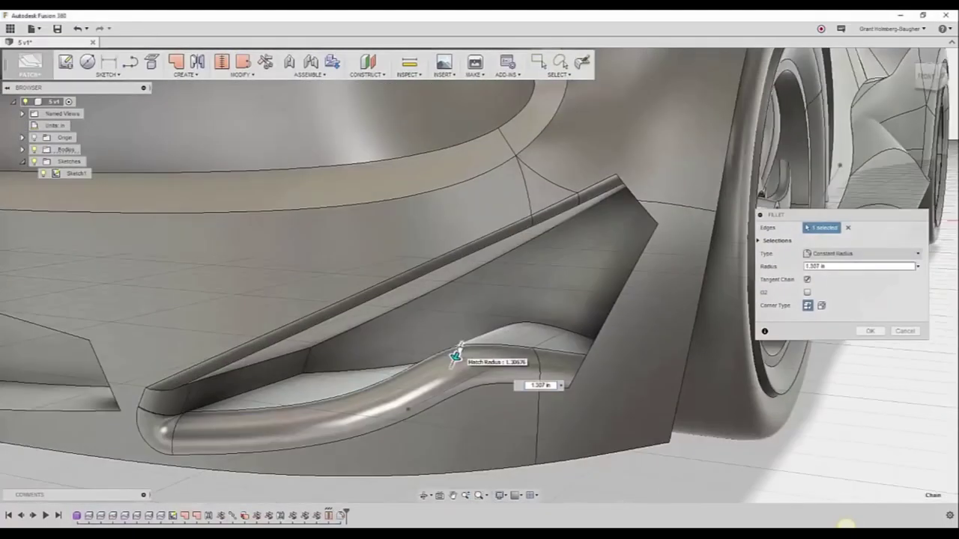
{"action": "left_click", "coordinate": [174, 389], "text": "ctrl"}
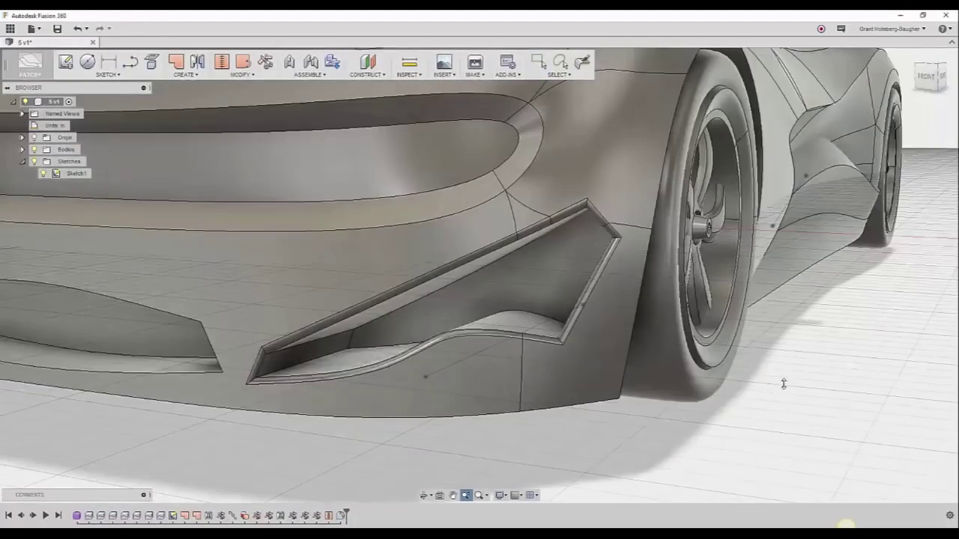
{"action": "right_click", "coordinate": [375, 267]}
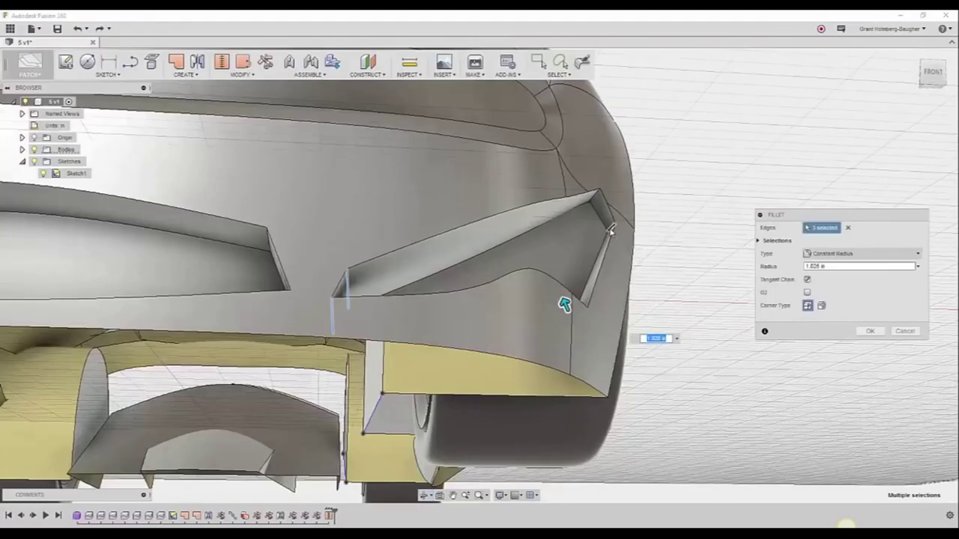
{"action": "right_click", "coordinate": [596, 398]}
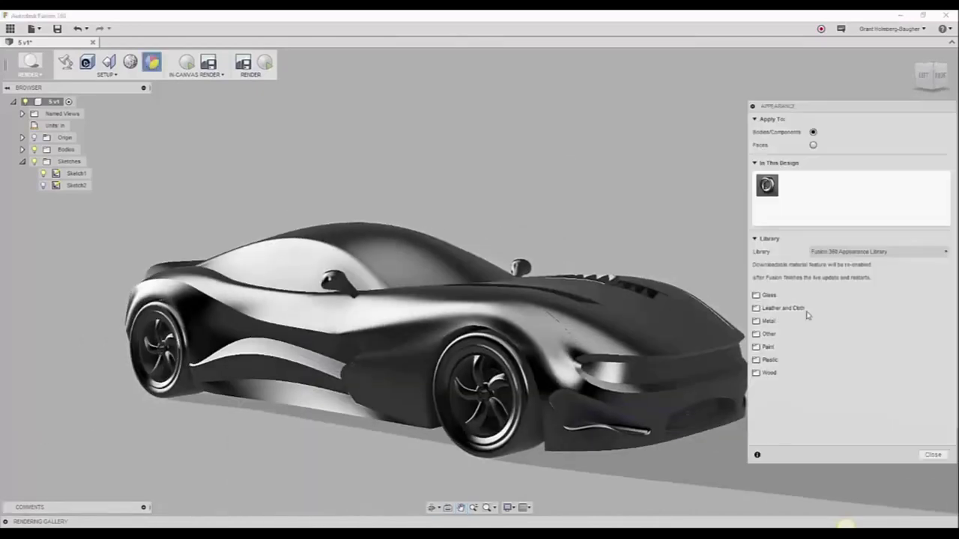
Show the metal appearances in the Appearance library
{"action": "left_click", "coordinate": [764, 321]}
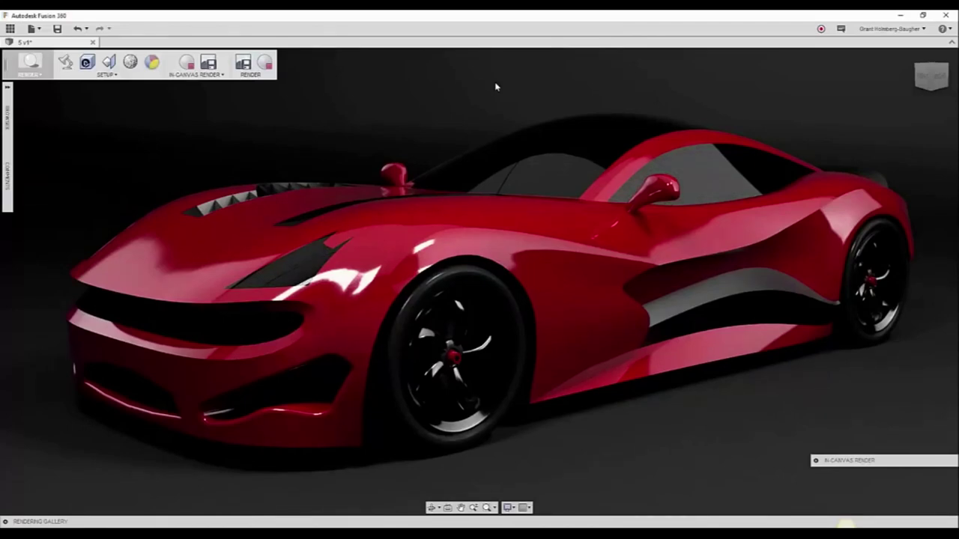
Set the car paint's Advanced Highlight Controls colour to red and close the paint editor
{"action": "key", "text": "a"}
{"action": "left_click", "coordinate": [636, 265]}
{"action": "left_click", "coordinate": [637, 291]}
{"action": "left_click", "coordinate": [687, 277]}
{"action": "left_click", "coordinate": [649, 306]}
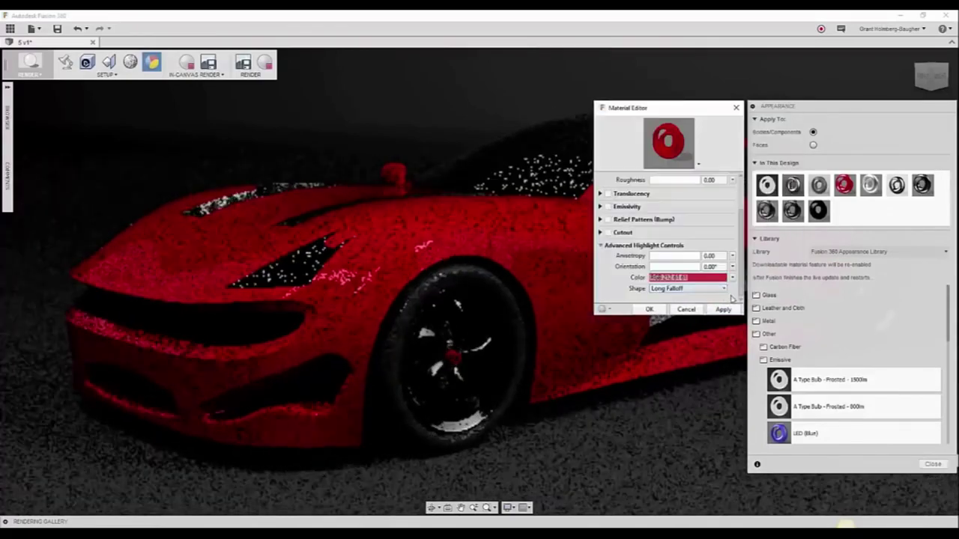
{"action": "left_click", "coordinate": [723, 308]}
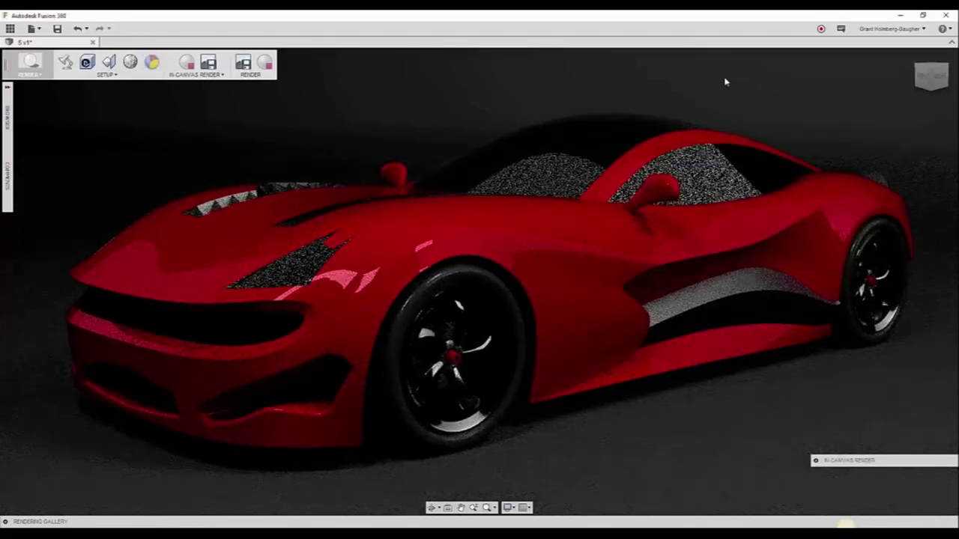